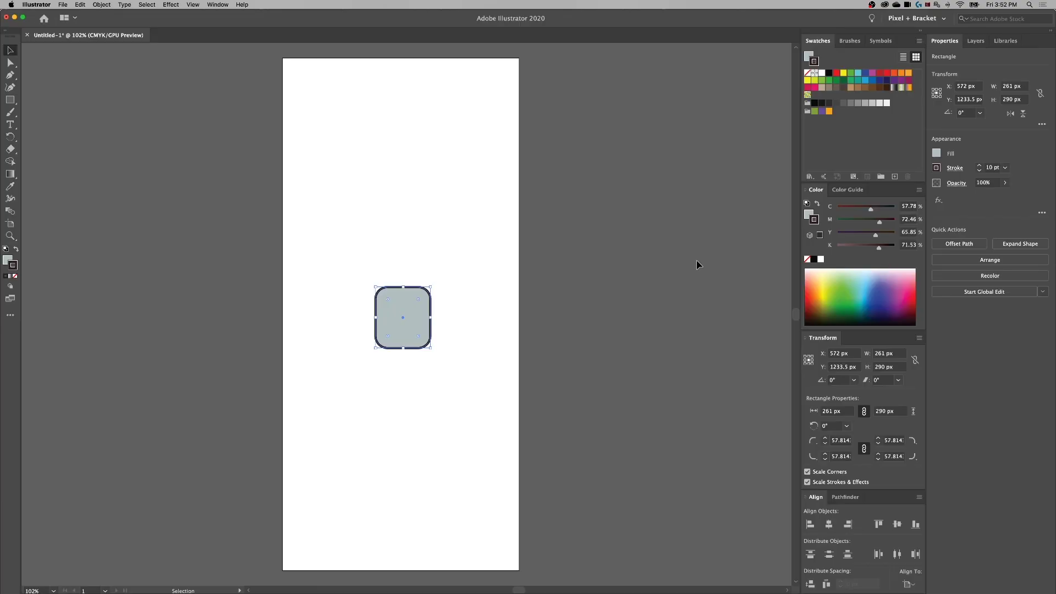
Alt-drag the rounded rectangle's corner to enlarge it from its centre, corners staying rounded.
click(696, 264)
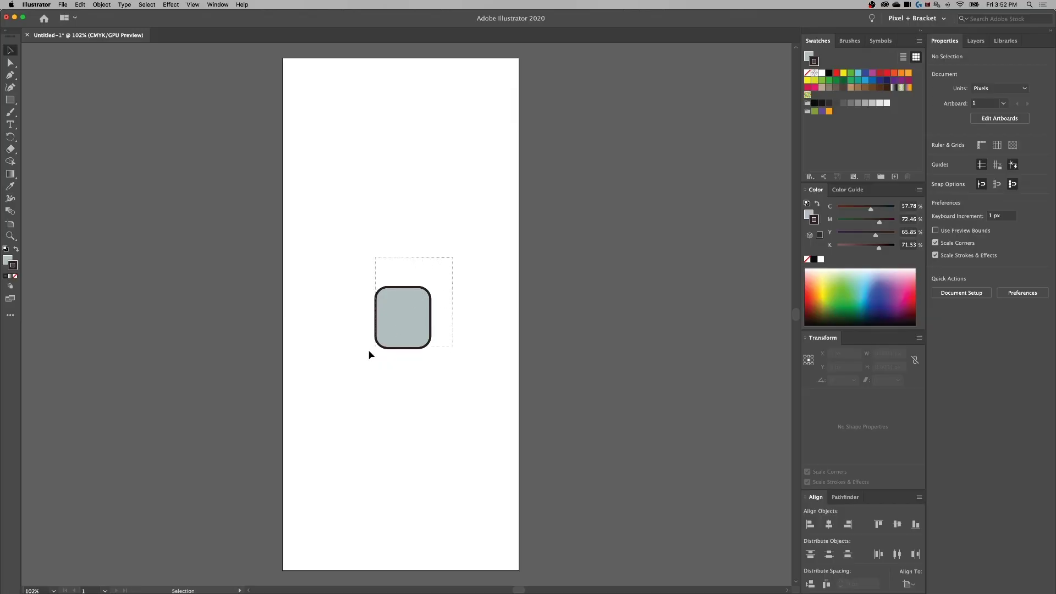
click(402, 308)
drag(432, 287, 496, 99)
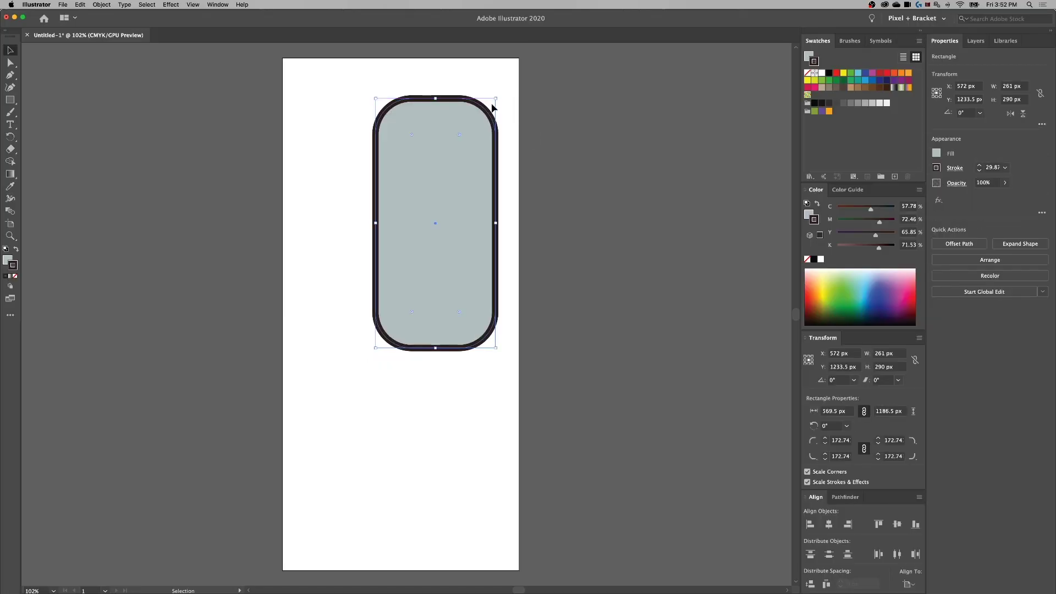
key(super+z)
drag(431, 287, 498, 83)
key(alt)
click(559, 149)
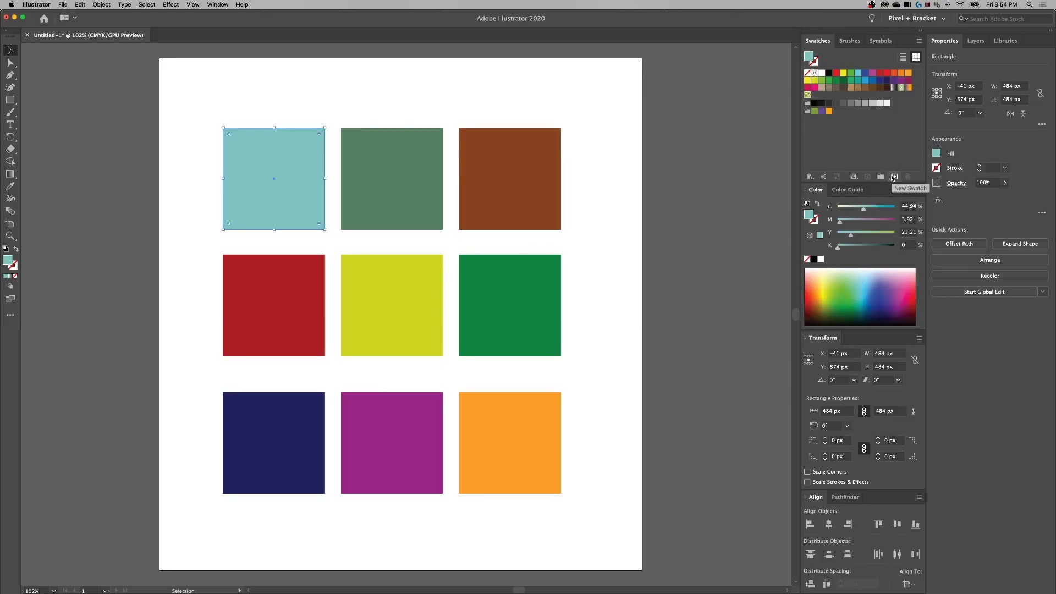
Save the light teal square's colour as a new global RGB swatch (139, 201, 199).
click(894, 176)
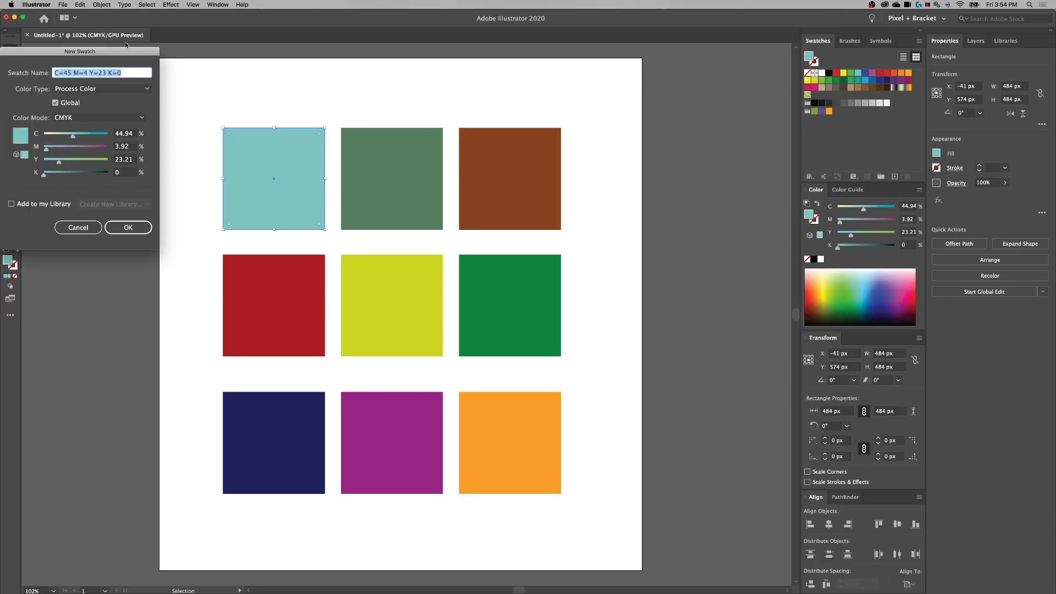
drag(129, 52, 473, 139)
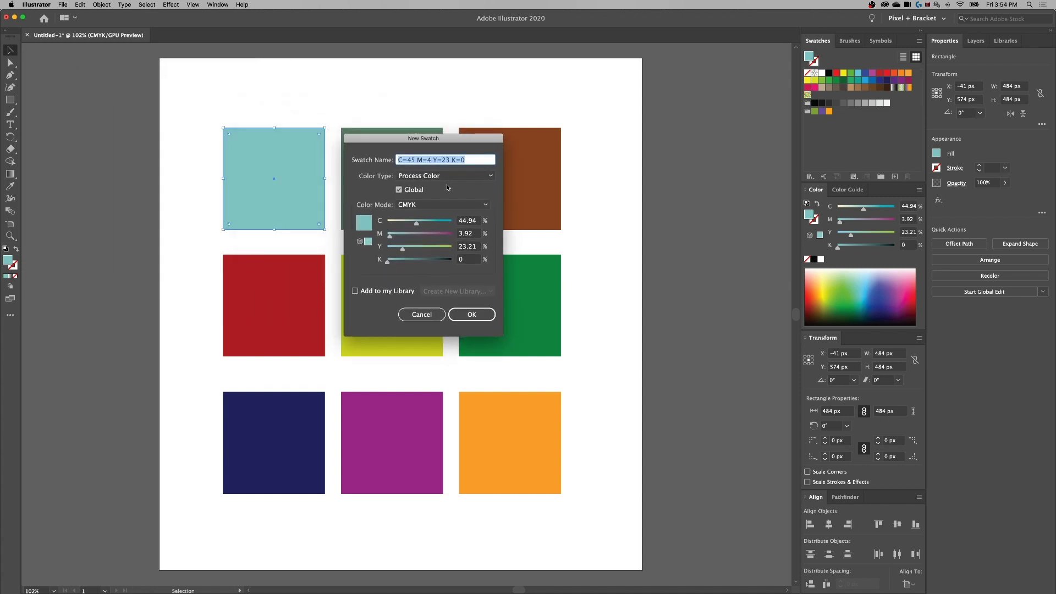
click(420, 204)
click(419, 225)
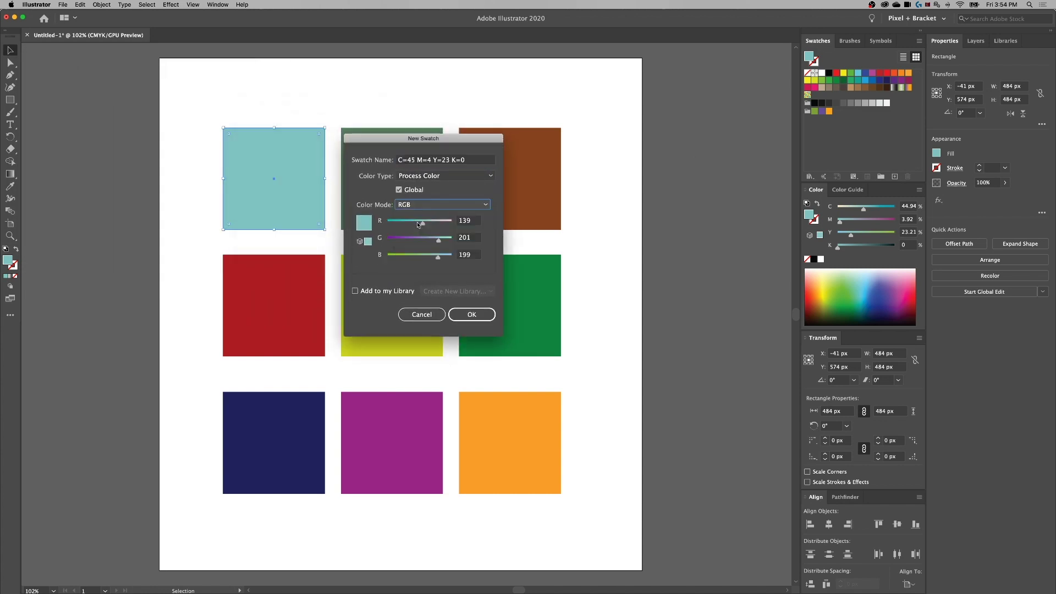
click(400, 190)
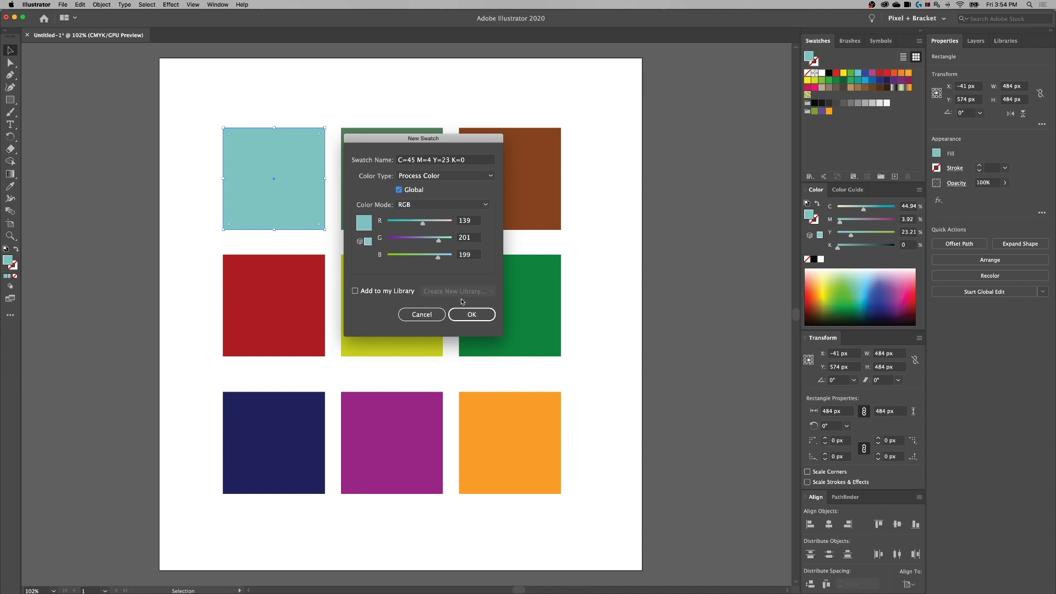
click(470, 314)
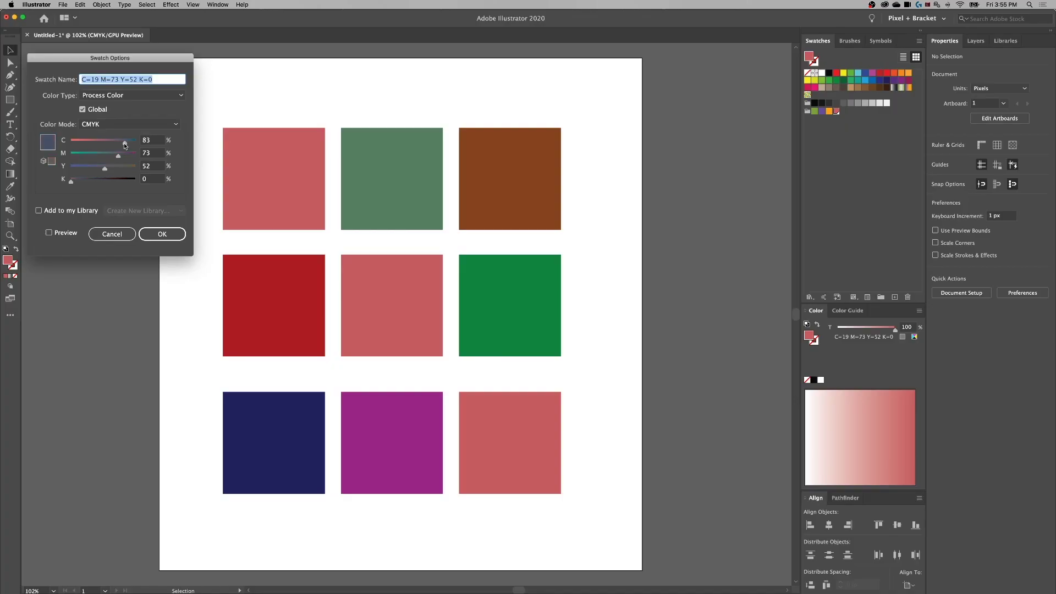
Change the global swatch to C=83 M=26 Y=52 K=0 with Preview, turning three squares teal.
drag(125, 146, 124, 147)
click(49, 233)
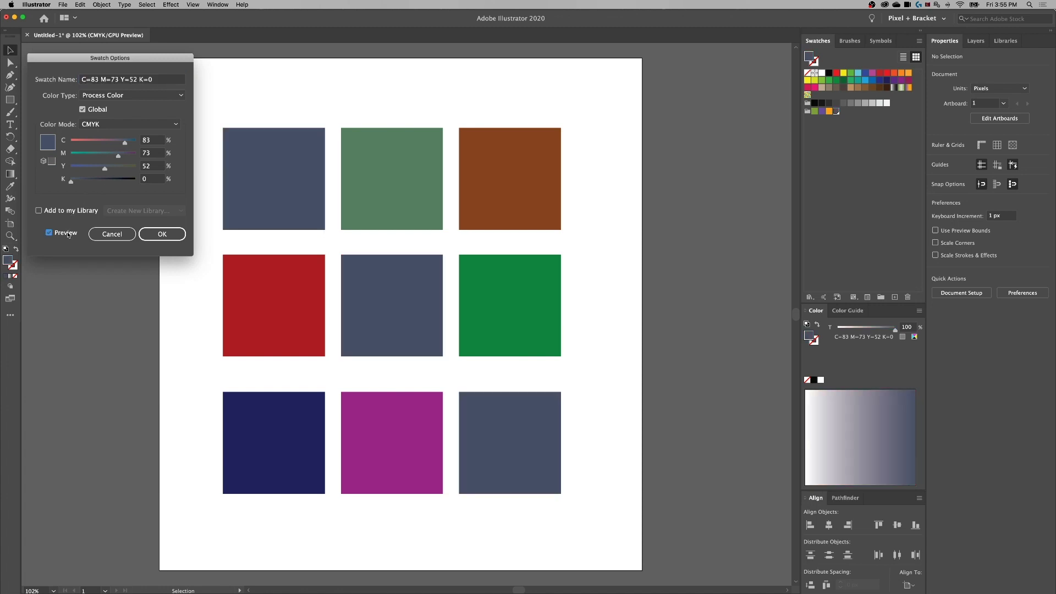
drag(94, 156, 87, 155)
click(156, 235)
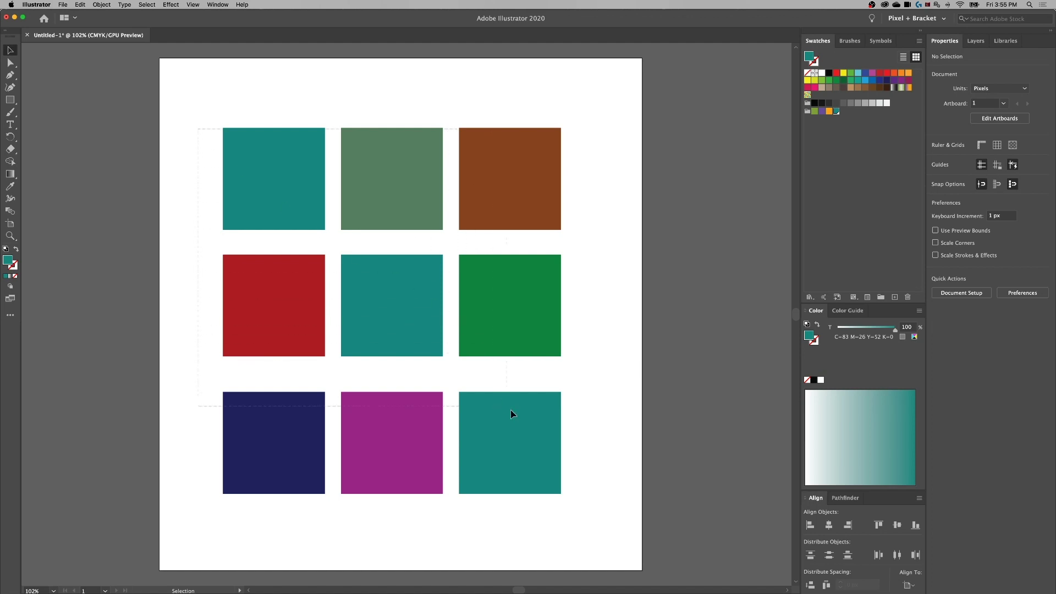
Select all squares and, in Recolor Artwork, replace the red with light cyan B4E6ED.
key(super+a)
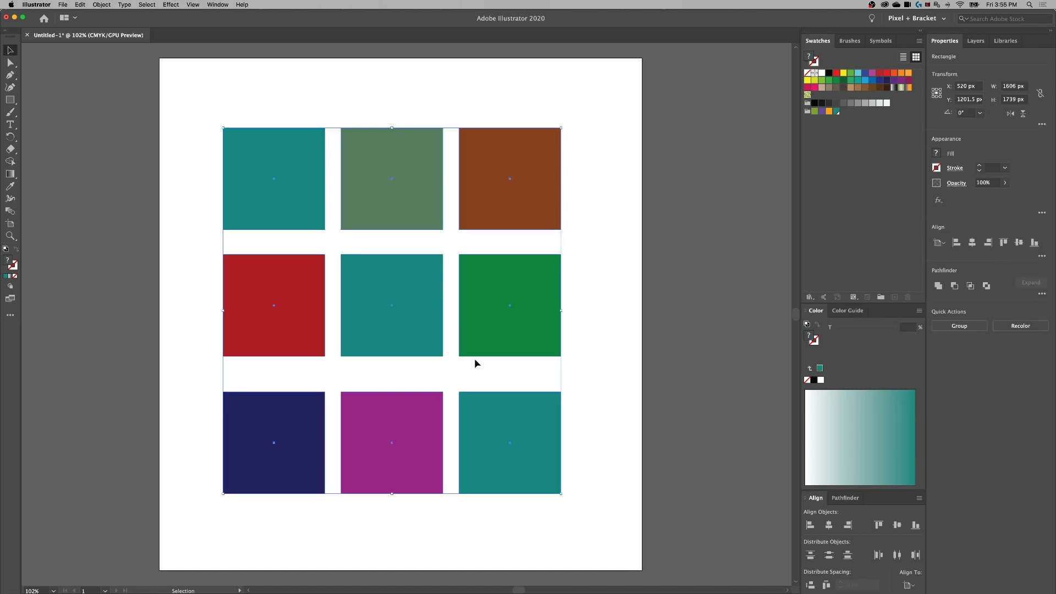
click(78, 4)
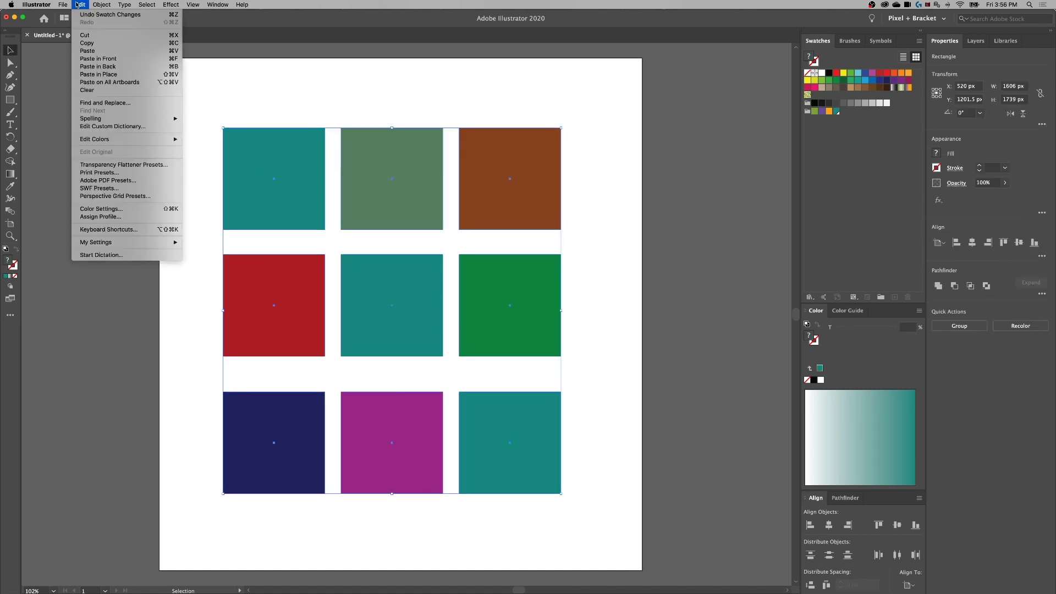
mouse_move(143, 143)
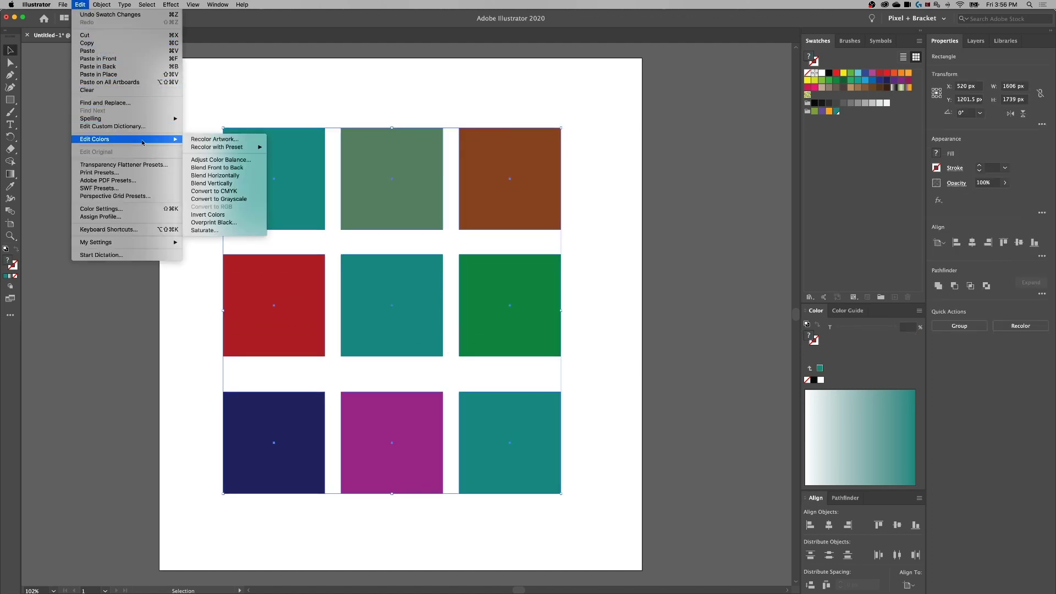
click(197, 139)
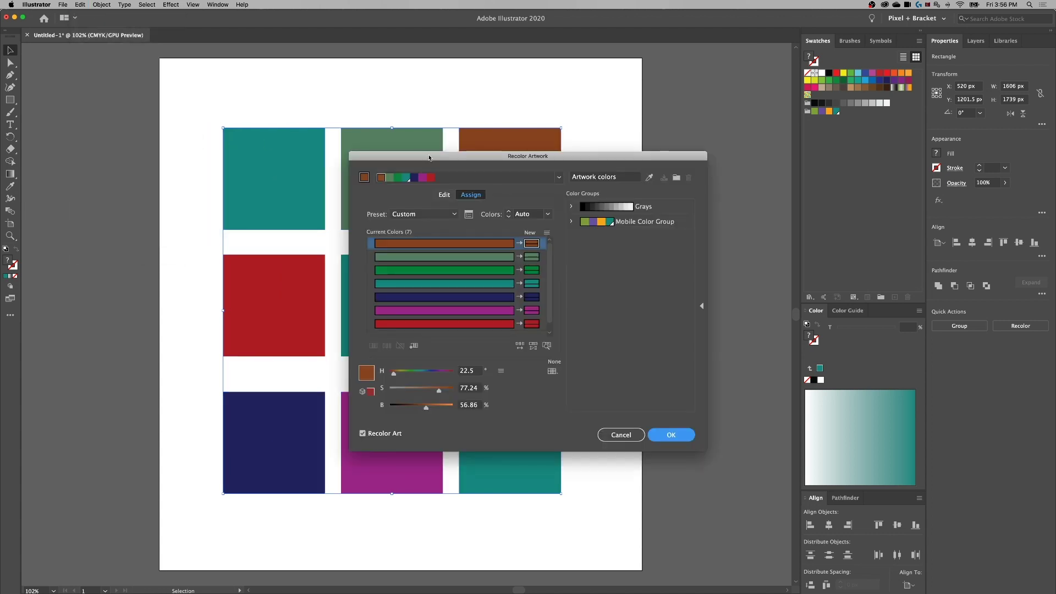
drag(429, 157, 454, 161)
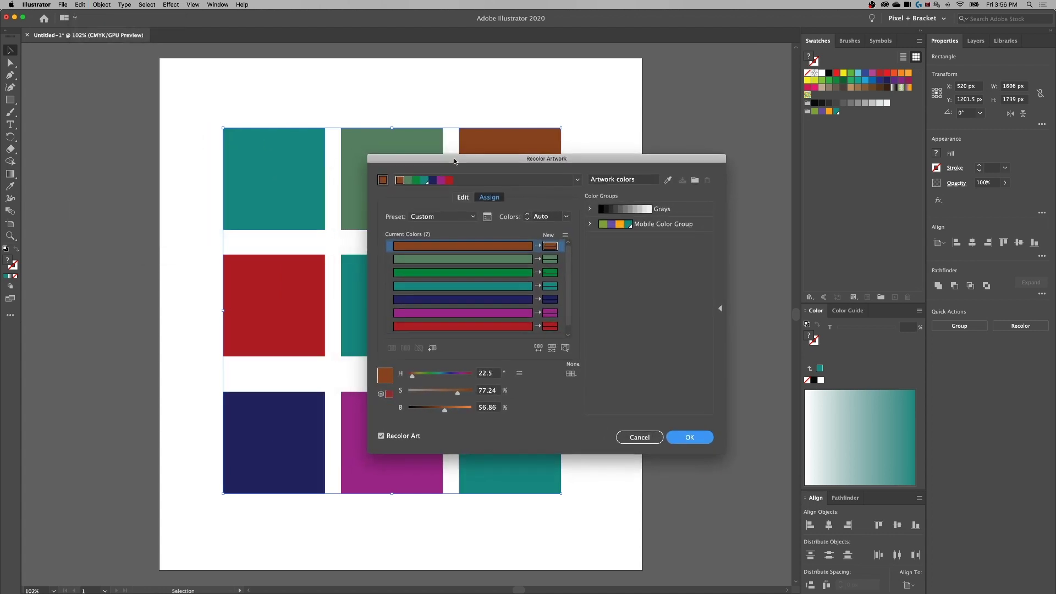
click(511, 326)
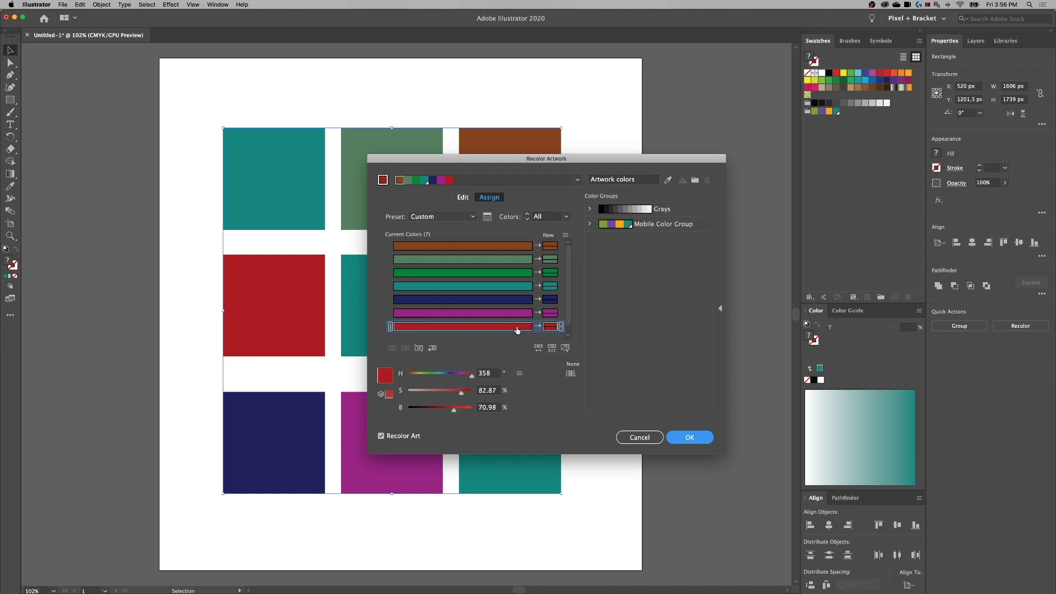
double_click(549, 328)
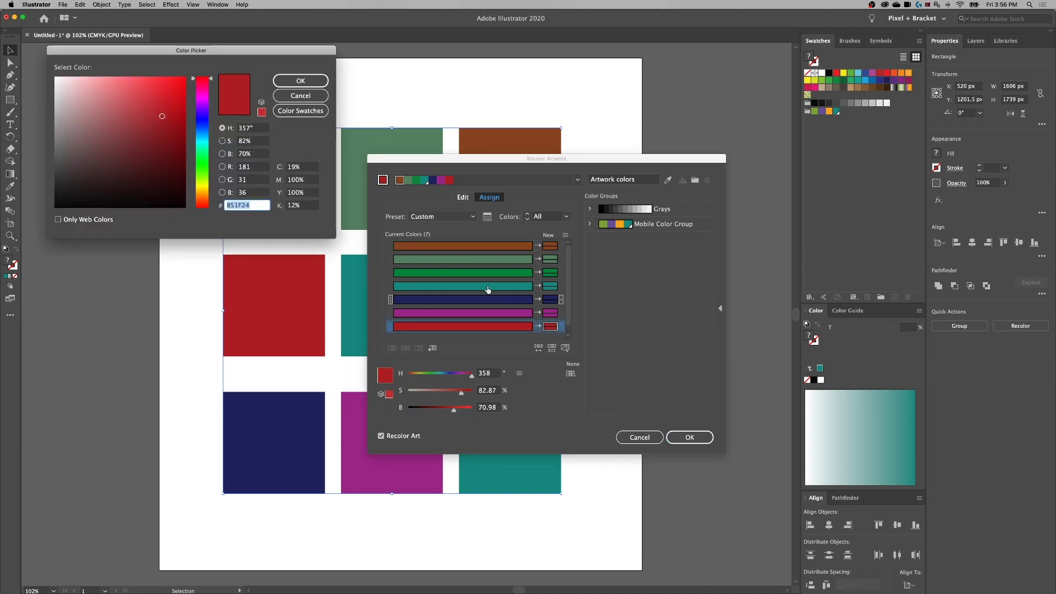
drag(207, 133, 207, 140)
drag(127, 117, 87, 86)
click(298, 83)
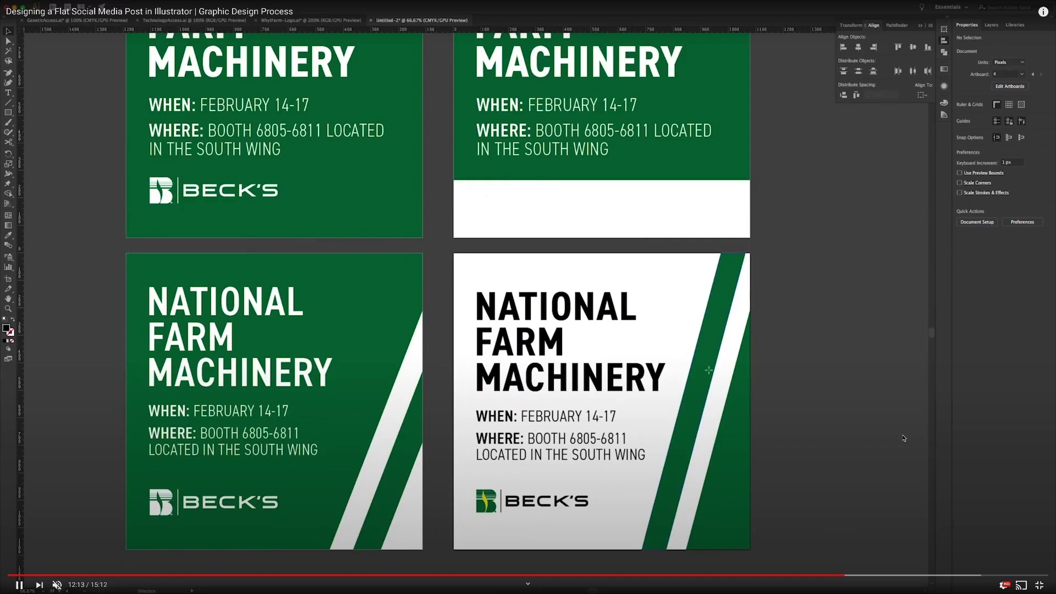
Play the 'Designing a Flat Social Media Post in Illustrator' example clip on YouTube.
click(730, 344)
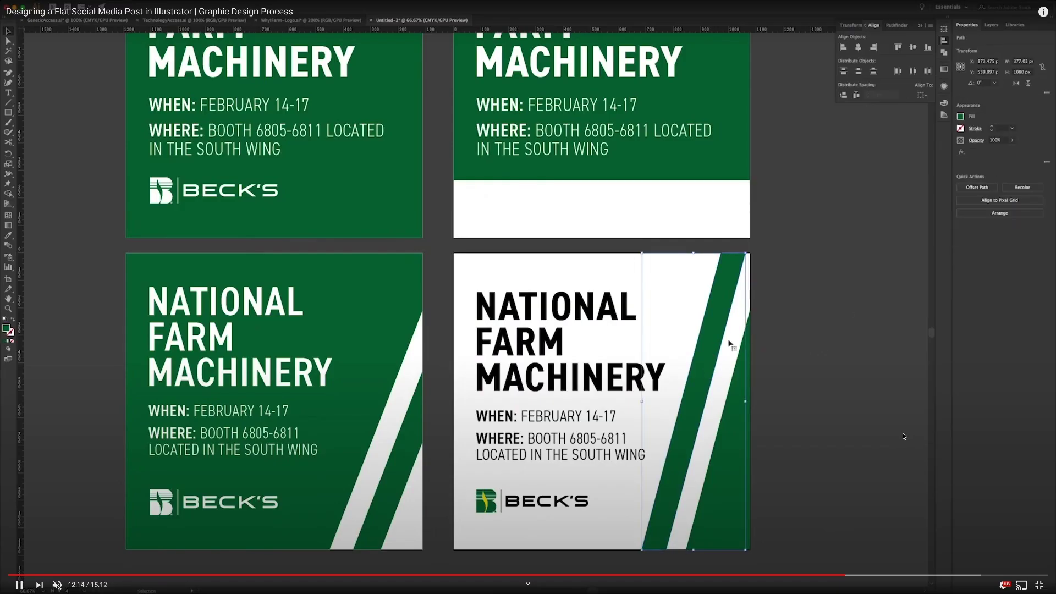
click(800, 341)
drag(826, 258, 837, 336)
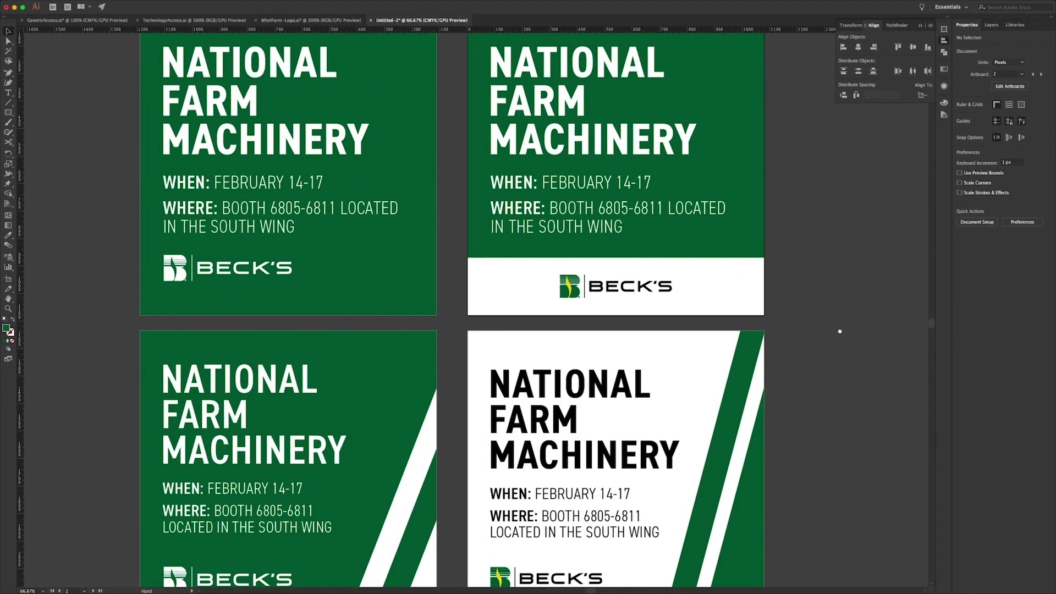
click(28, 590)
text(60)
key(Return)
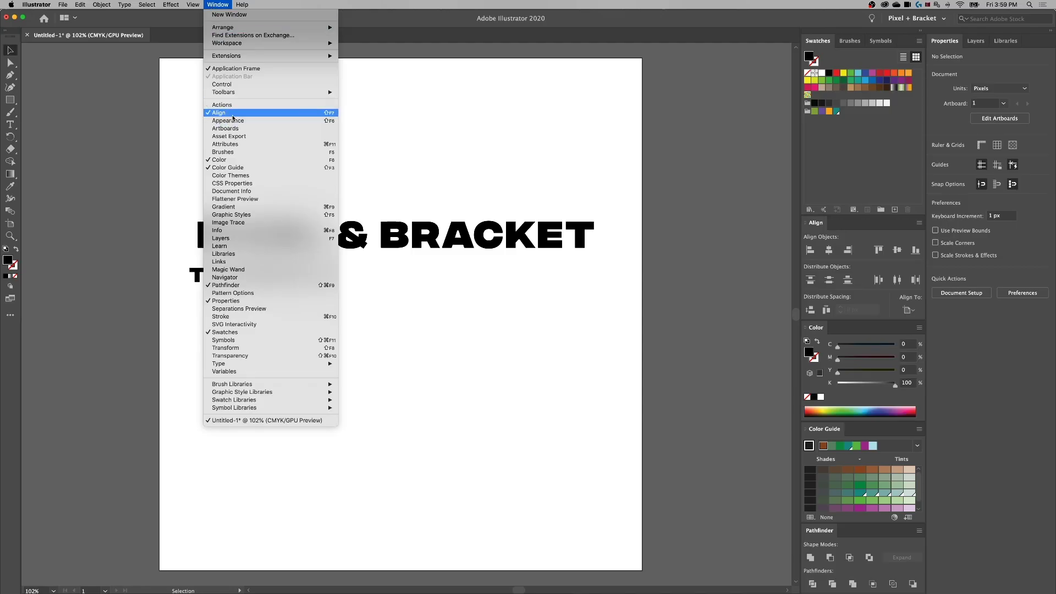
click(243, 114)
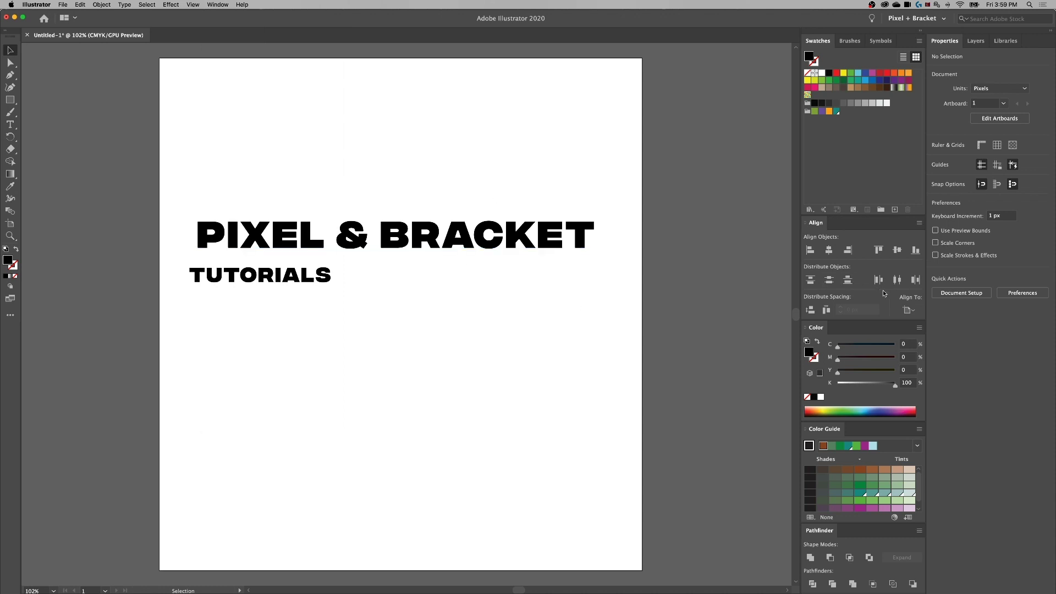
click(914, 312)
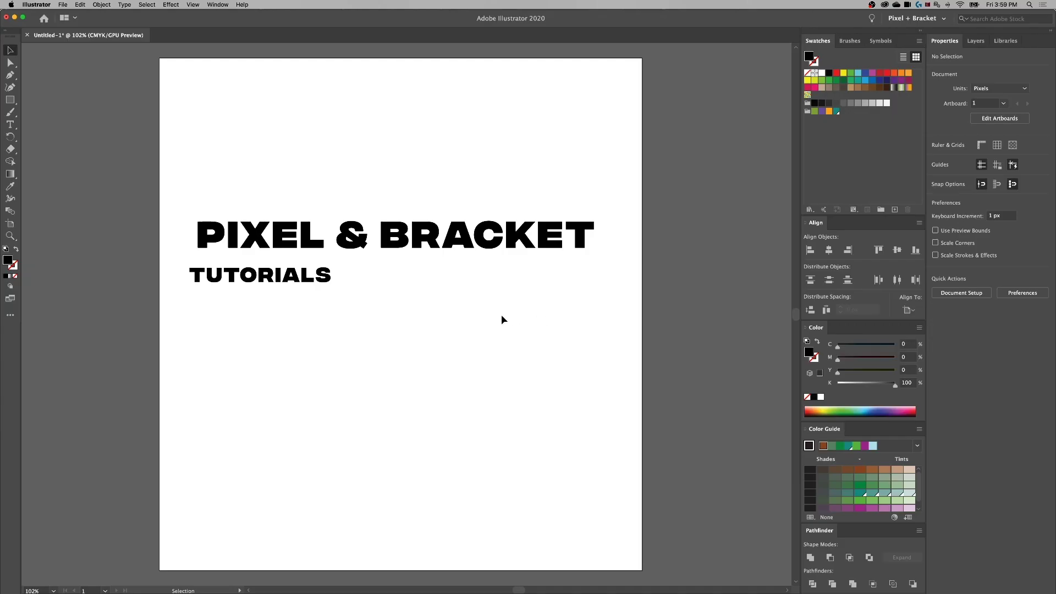
With PIXEL & BRACKET as key object, try right and left alignment of TUTORIALS, ending centred.
drag(502, 316, 295, 191)
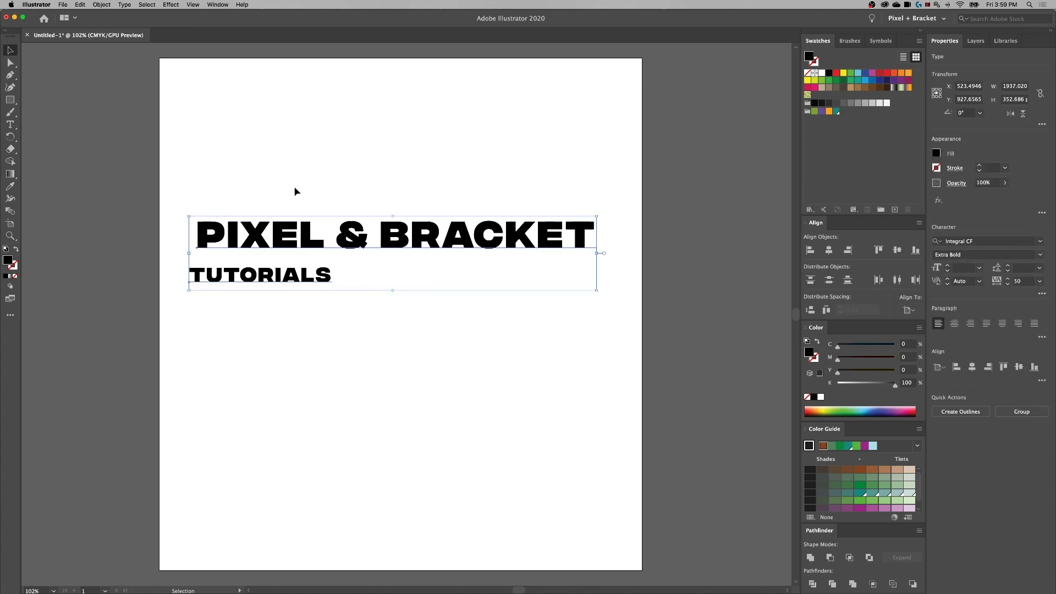
click(383, 227)
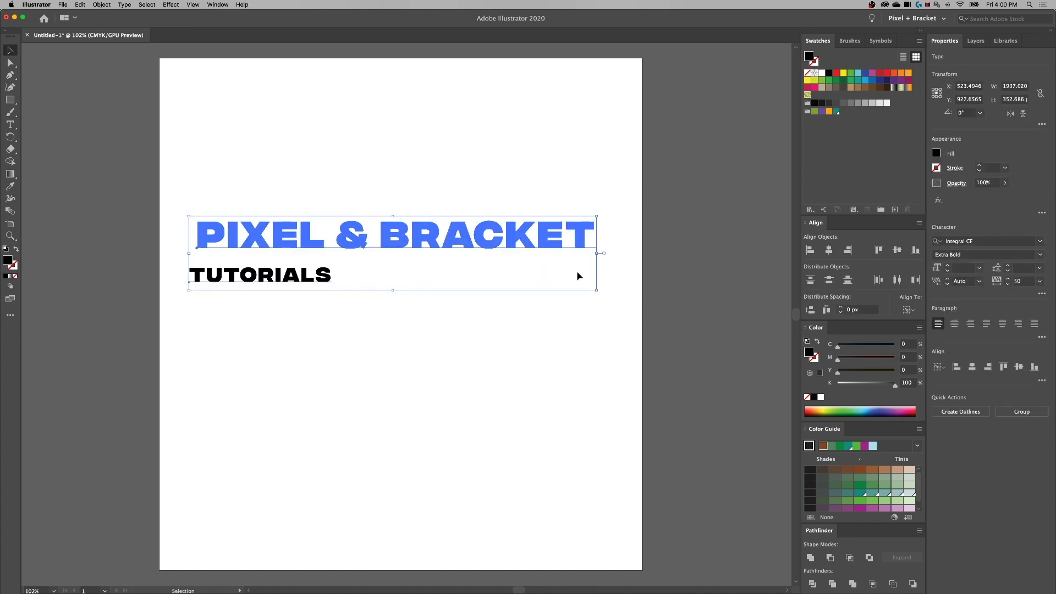
click(909, 309)
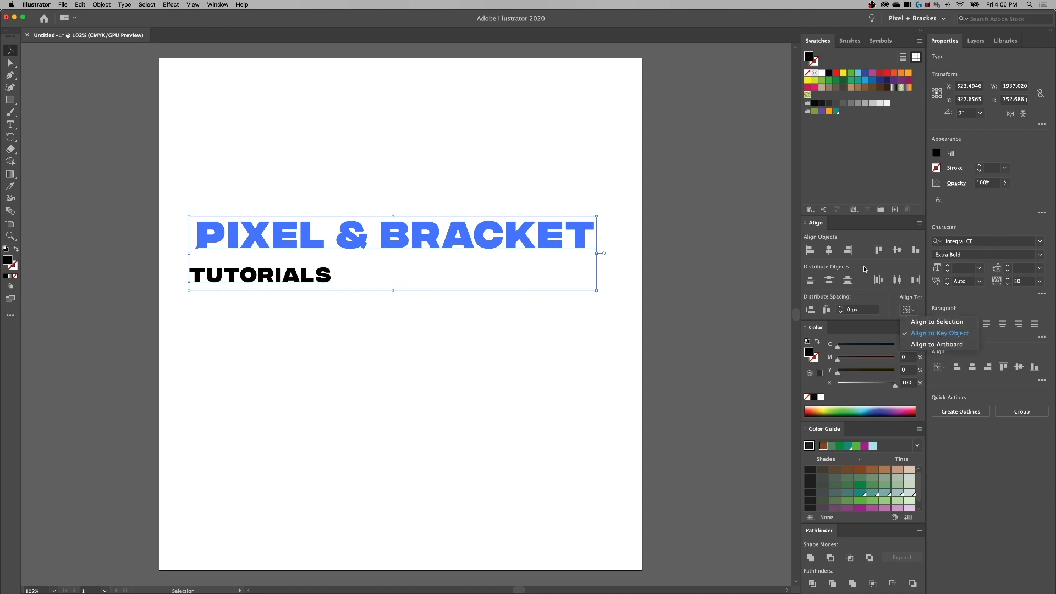
click(830, 254)
click(830, 254)
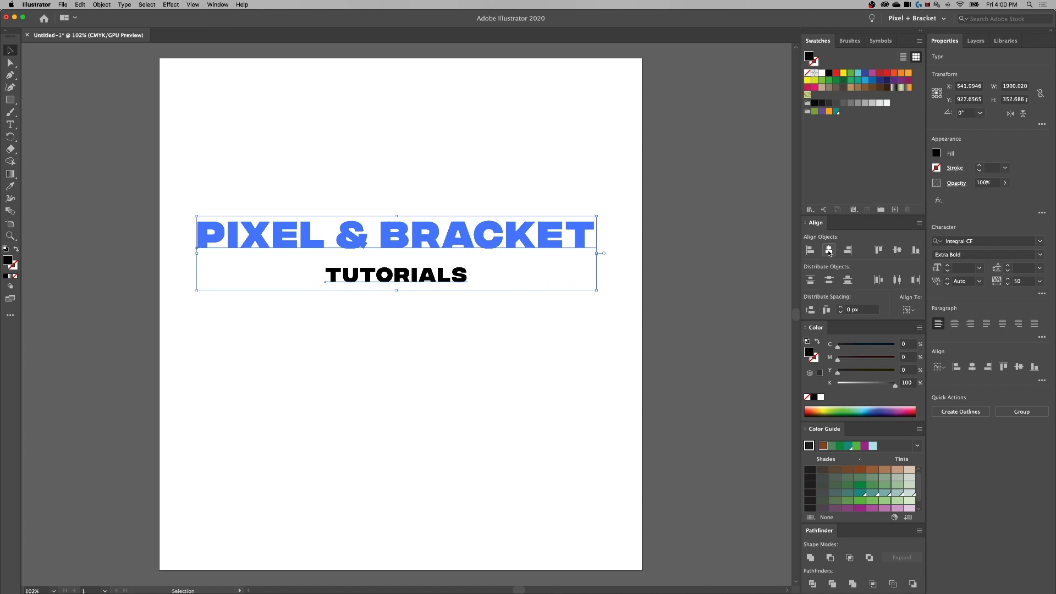
click(848, 252)
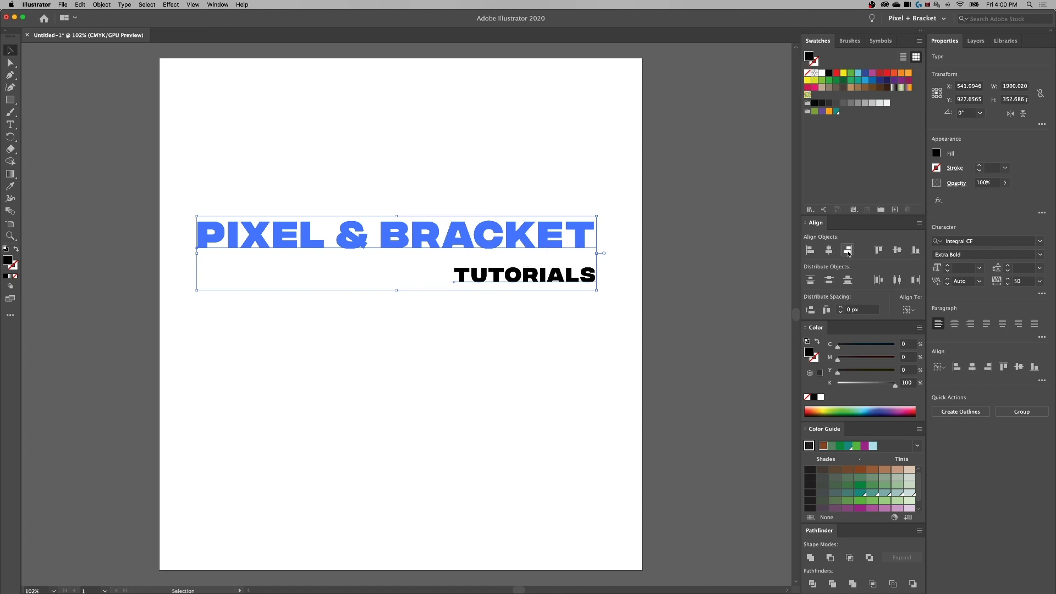
click(812, 252)
click(827, 253)
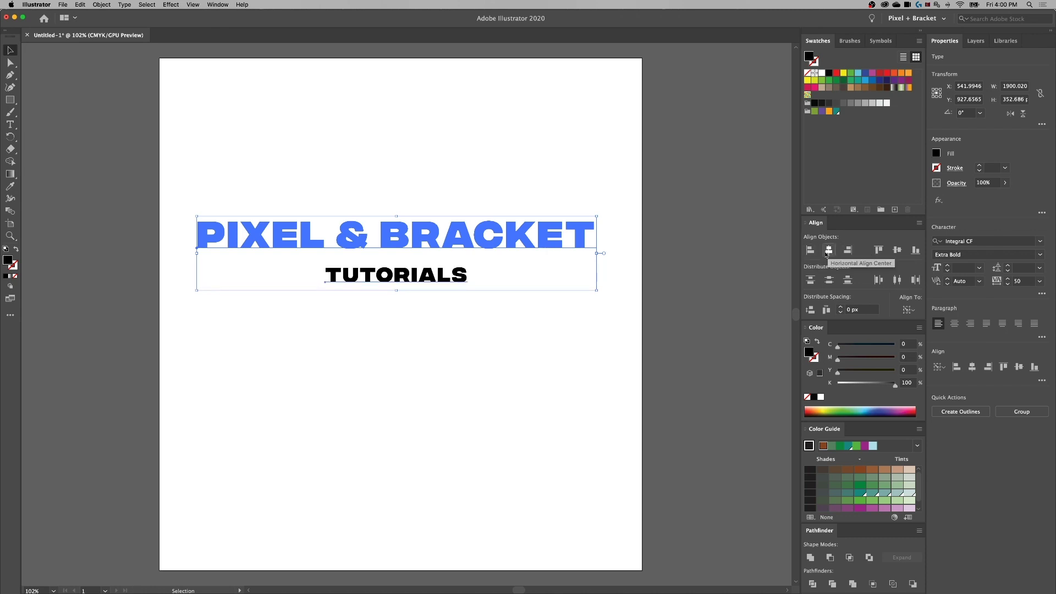
click(522, 334)
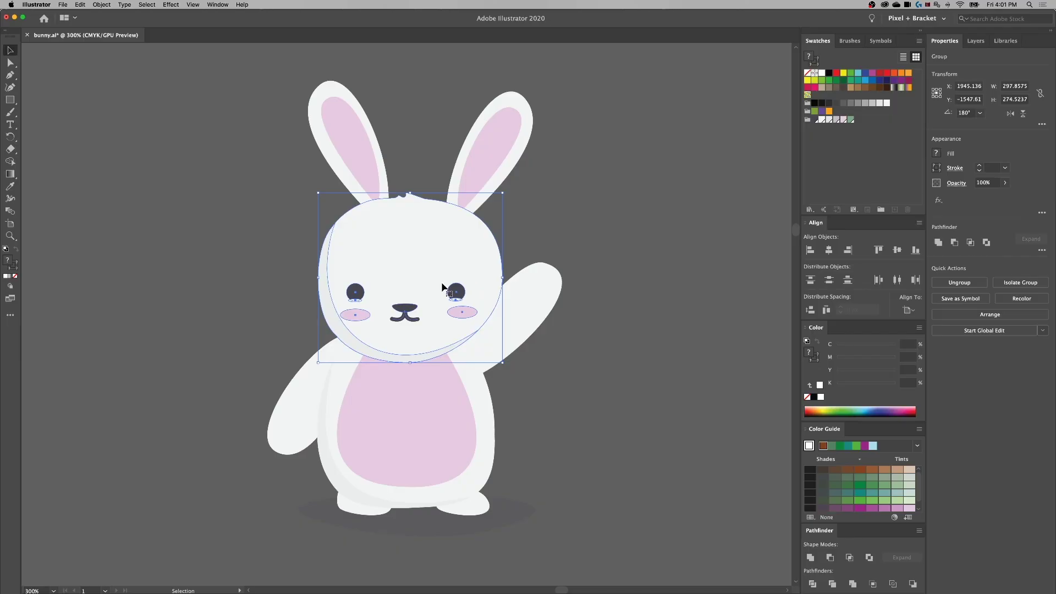
Isolate the bunny's head and move each eye slightly outward, then exit isolation.
mouse_move(464, 248)
mouse_down()
mouse_move(276, 228)
mouse_move(389, 231)
mouse_move(443, 247)
mouse_up()
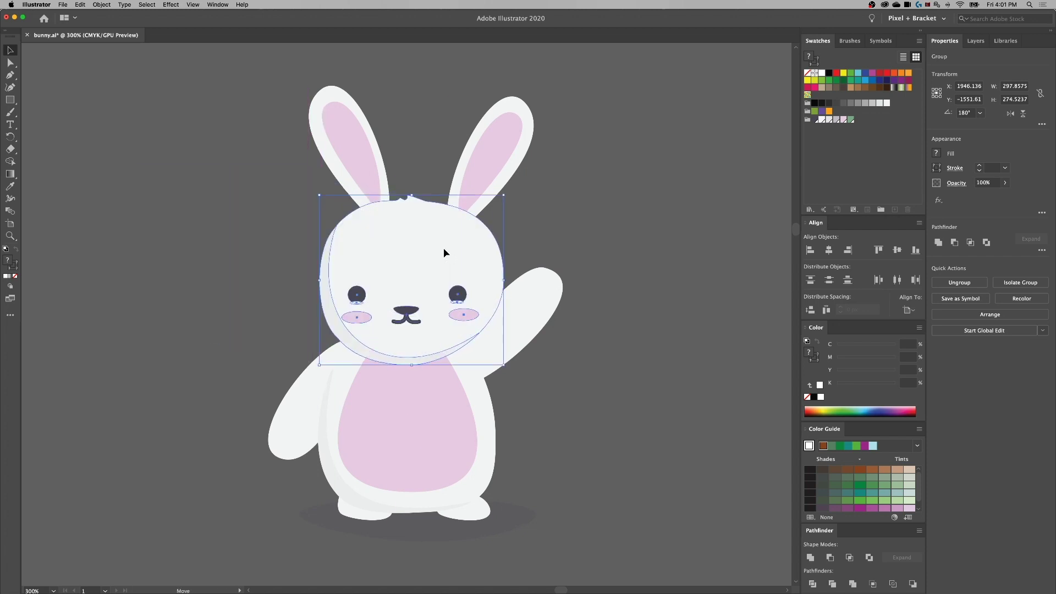
click(592, 235)
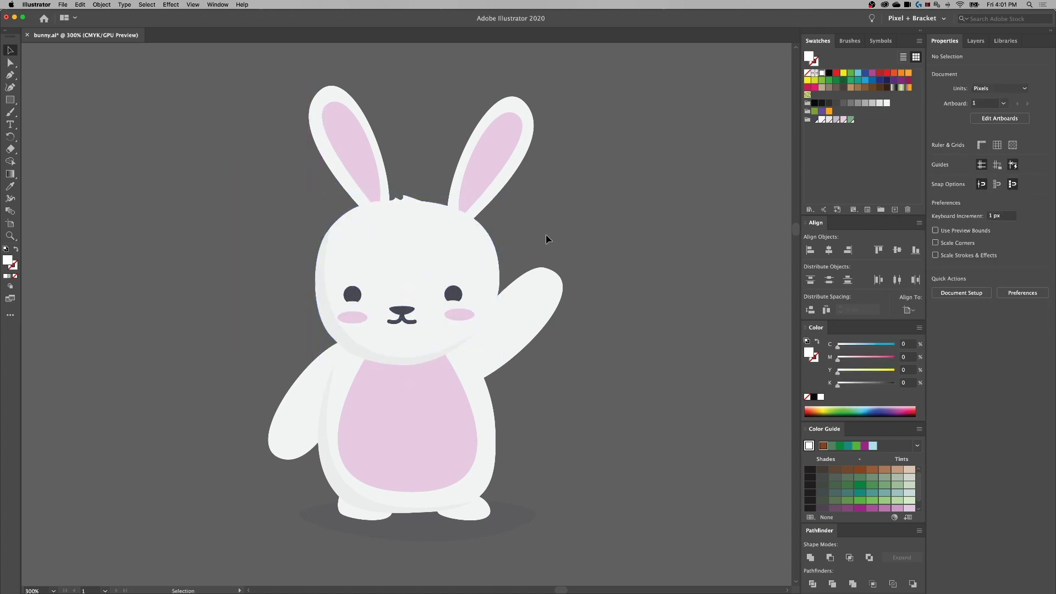
double_click(454, 251)
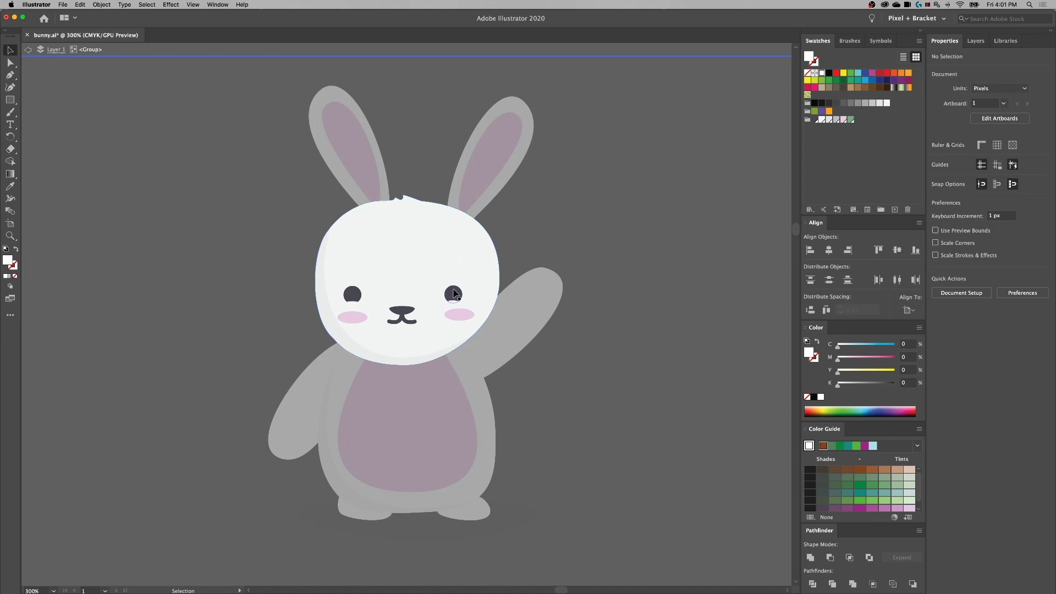
click(454, 295)
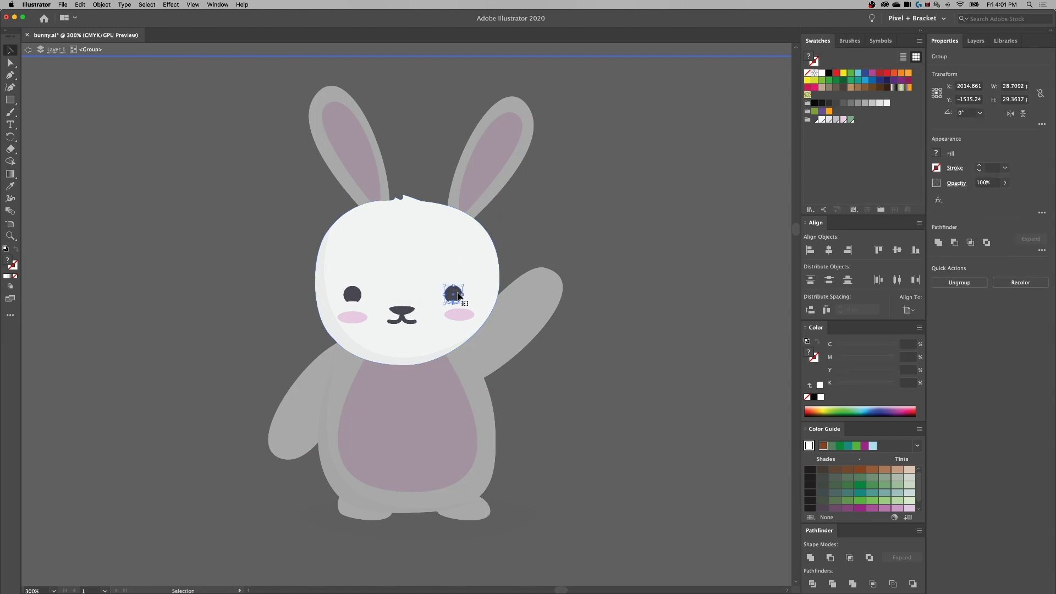
drag(458, 296, 467, 295)
drag(350, 295, 346, 295)
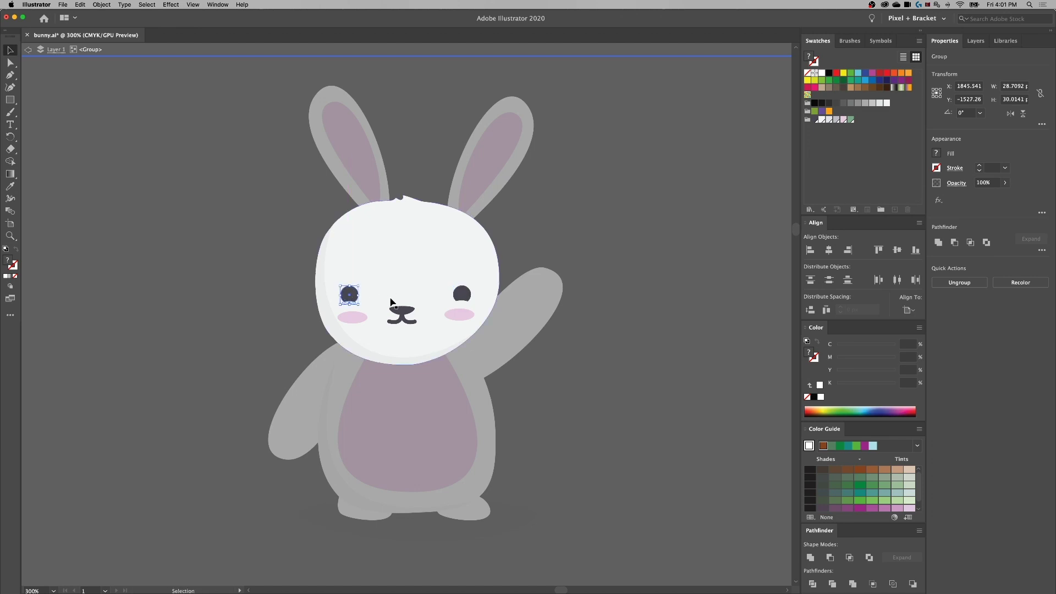
click(540, 312)
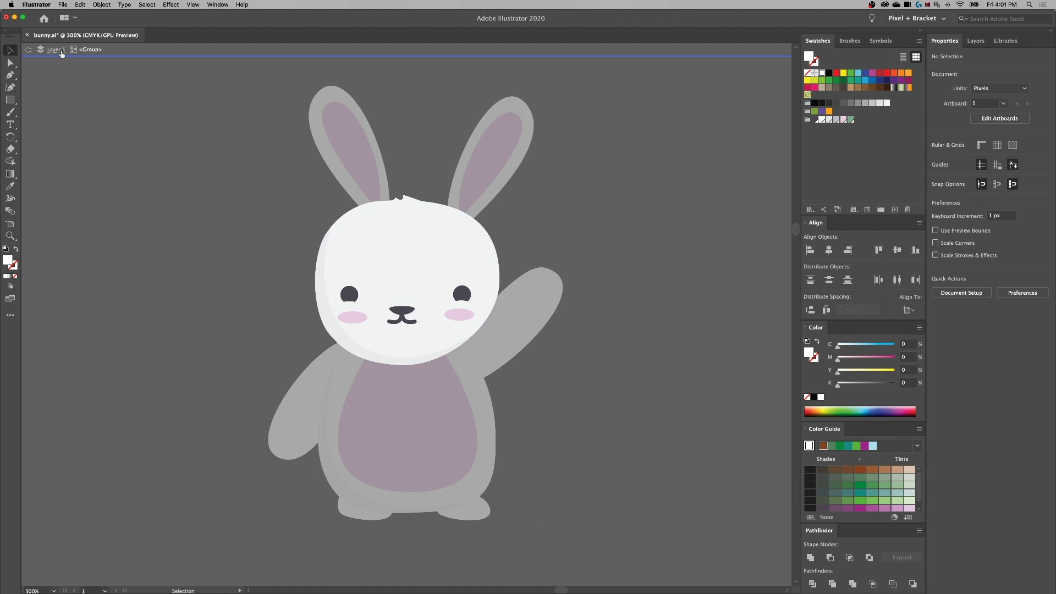
click(55, 50)
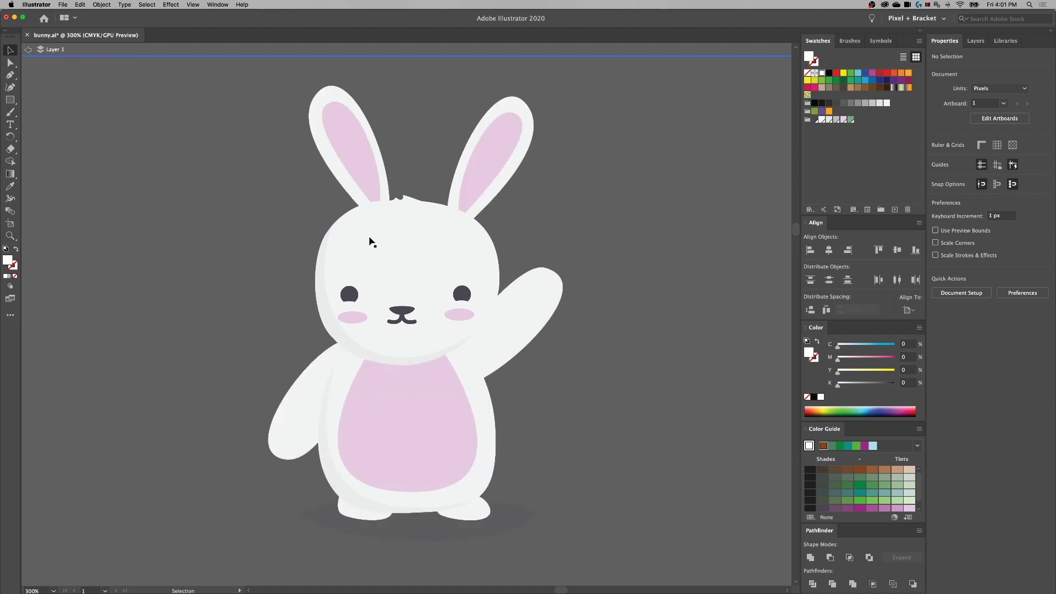
Re-enter and leave isolation, then move the whole head group and undo the move.
double_click(396, 251)
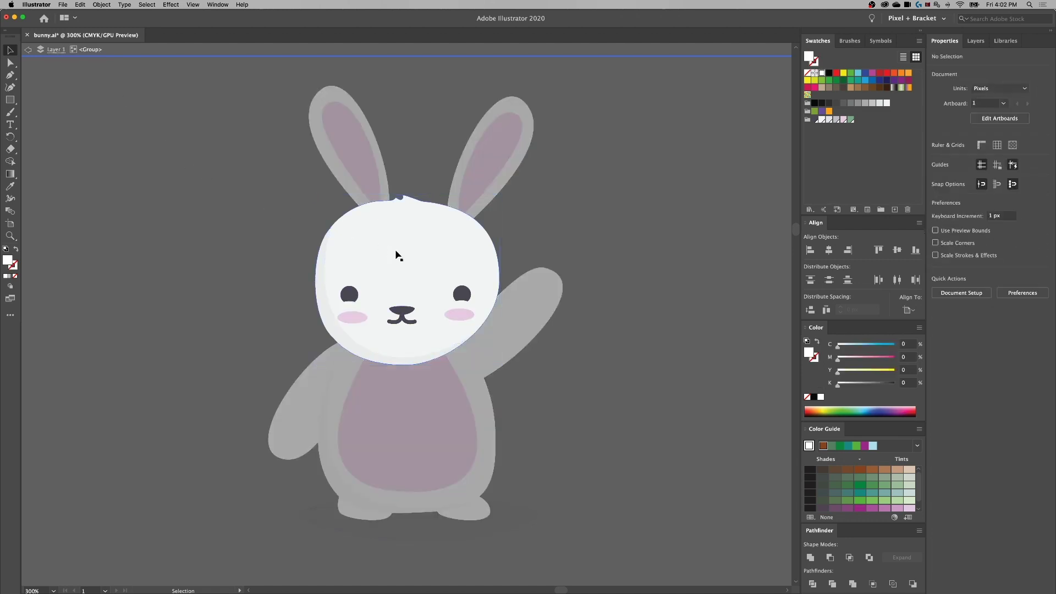
double_click(226, 233)
drag(346, 243, 334, 243)
key(super+z)
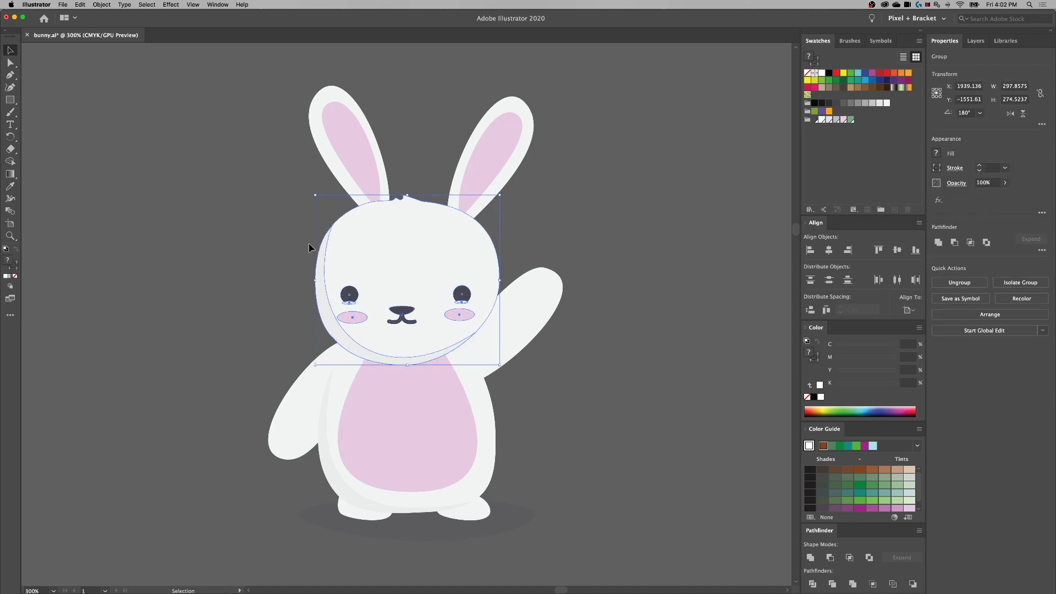
click(564, 225)
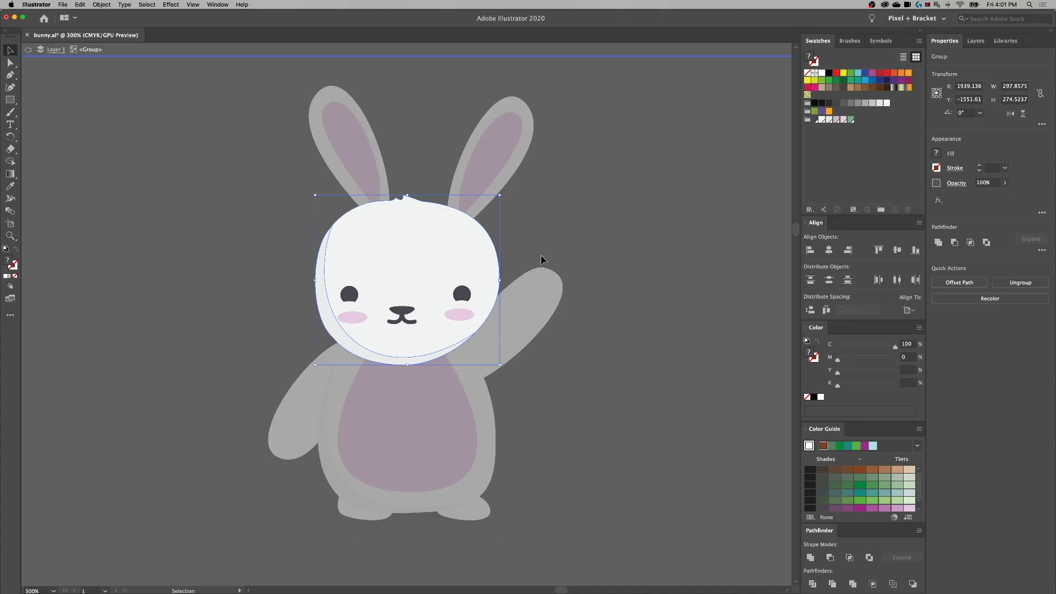
Clear the selection and exit isolation via the Layer 1 breadcrumb to restore the full bunny.
click(541, 260)
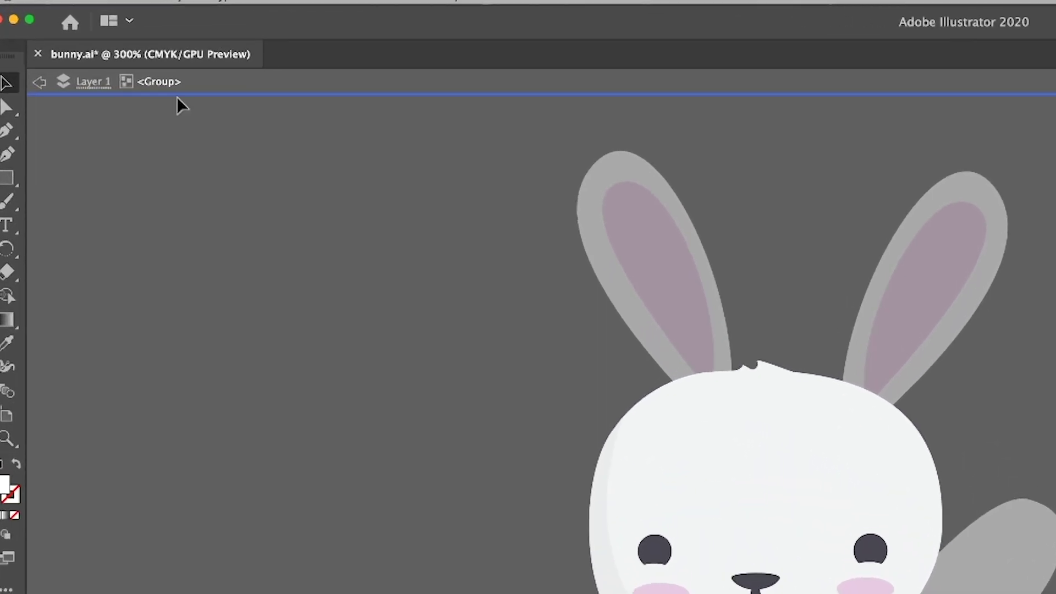
click(92, 83)
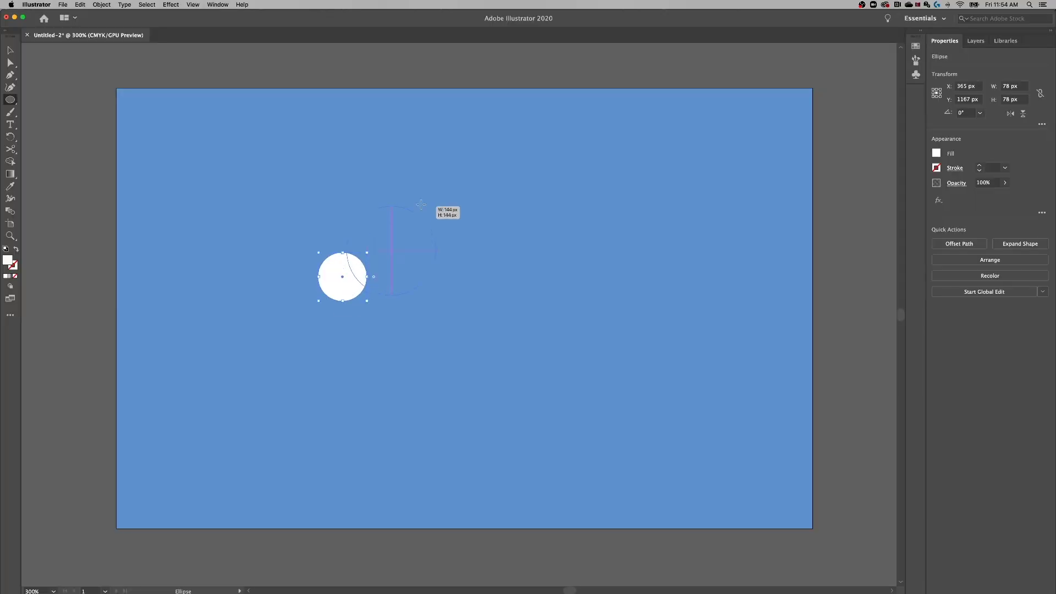
Add a larger white circle, merge the circles, and trim the bottom flat with a rectangle.
drag(421, 204, 420, 203)
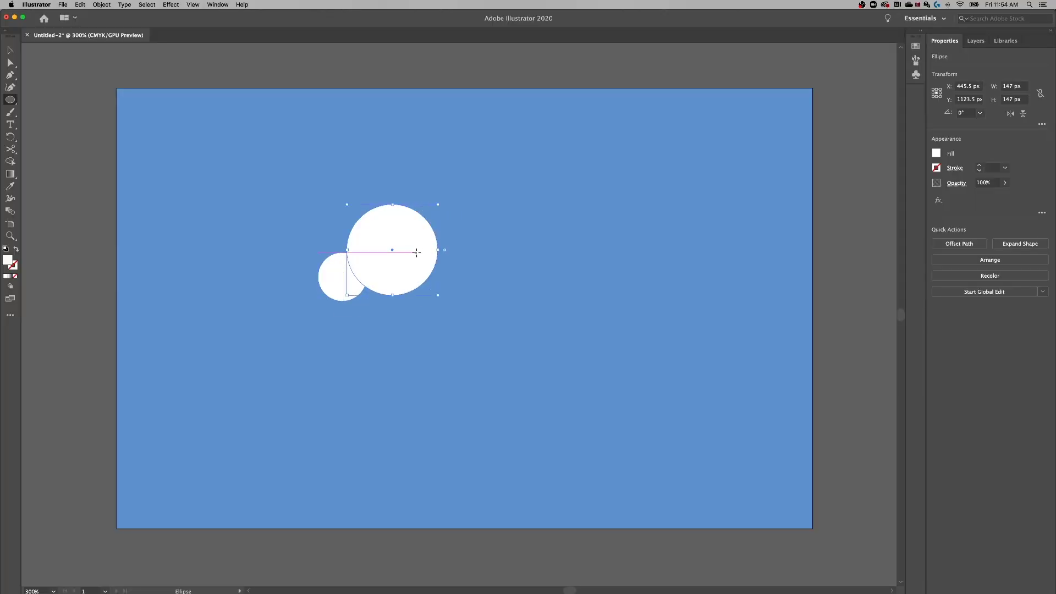
mouse_move(437, 272)
mouse_down()
mouse_move(355, 267)
mouse_move(461, 266)
mouse_up()
key(m)
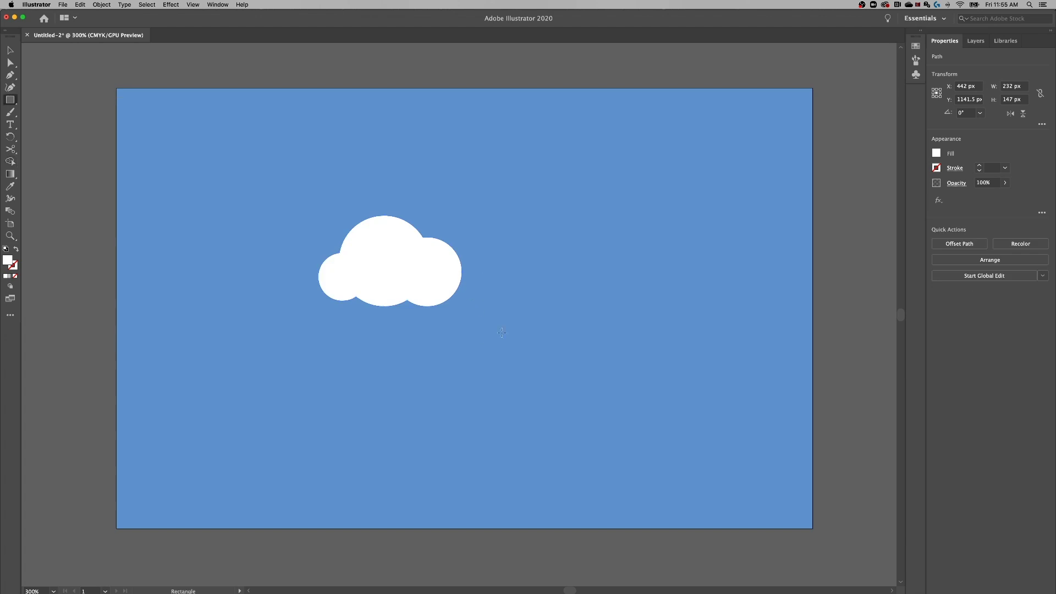
drag(309, 283, 398, 291)
key(v)
Scale the flat-bottomed cloud up and deselect it.
drag(464, 284, 526, 330)
click(676, 413)
click(530, 340)
click(676, 371)
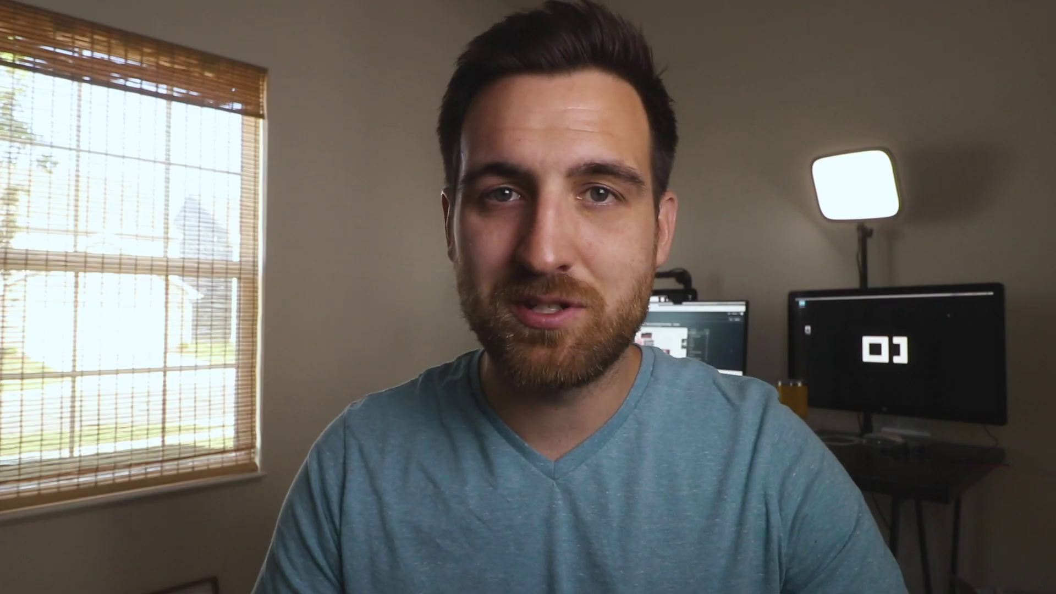